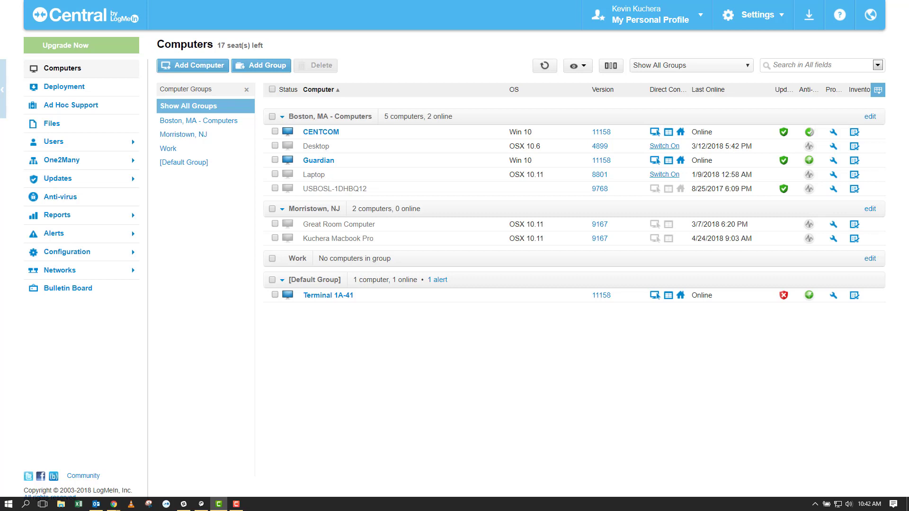
{"action": "left_click", "coordinate": [816, 504]}
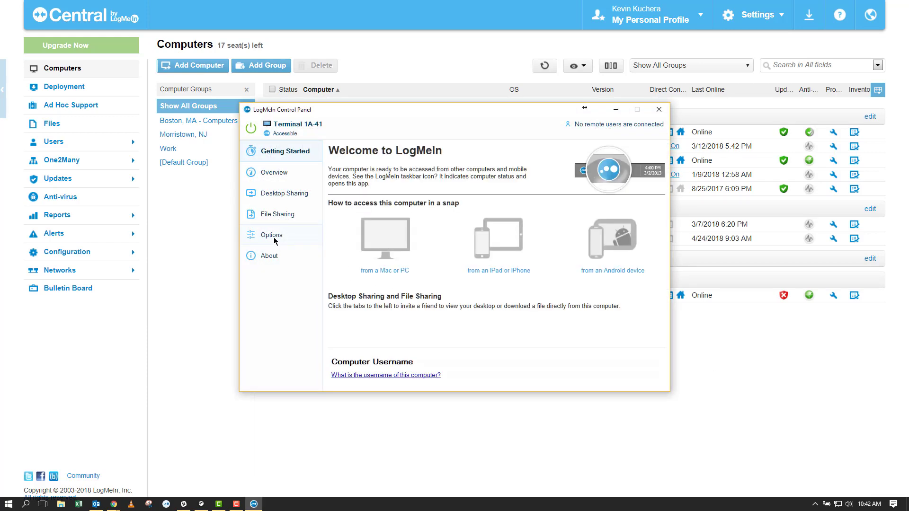
{"action": "left_click", "coordinate": [275, 240]}
{"action": "left_click", "coordinate": [362, 258]}
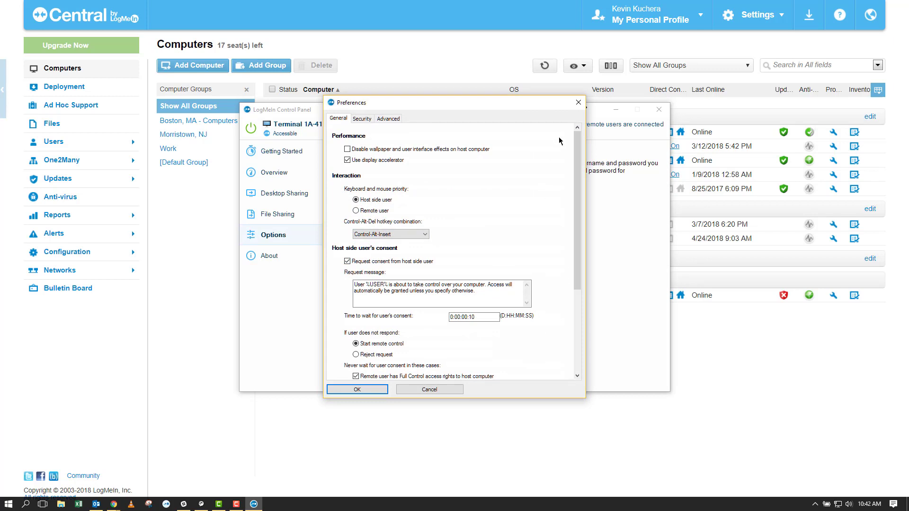
{"action": "scroll", "coordinate": [529, 175], "scroll_direction": "down", "scroll_amount": 5}
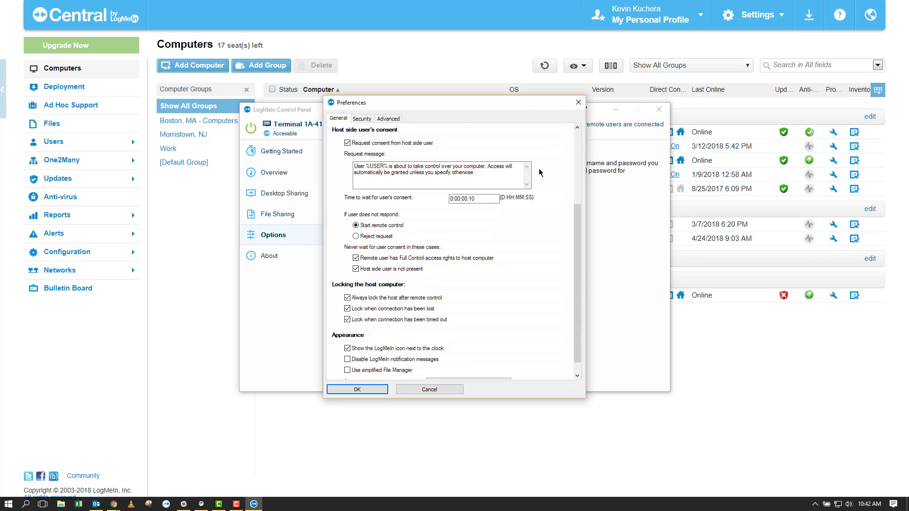
{"action": "scroll", "coordinate": [541, 173], "scroll_direction": "up", "scroll_amount": 3}
{"action": "left_click", "coordinate": [578, 104]}
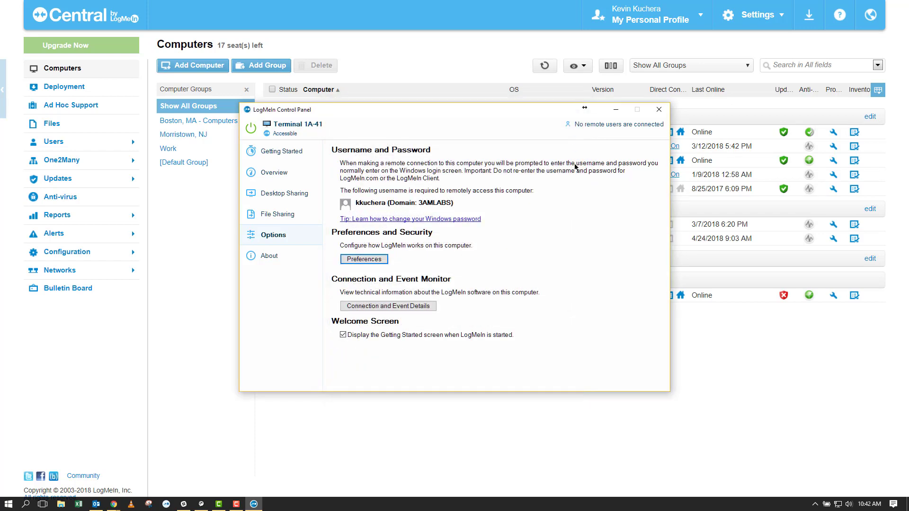
{"action": "left_click", "coordinate": [659, 111]}
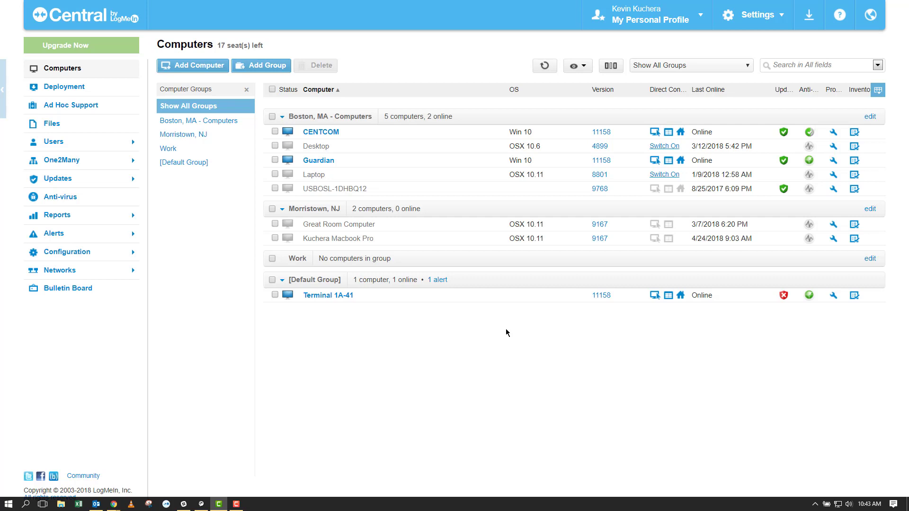
Add a host preference package under Configuration > Host Preferences, name it 'Hide LogMeIn', and save.
{"action": "left_click", "coordinate": [60, 254]}
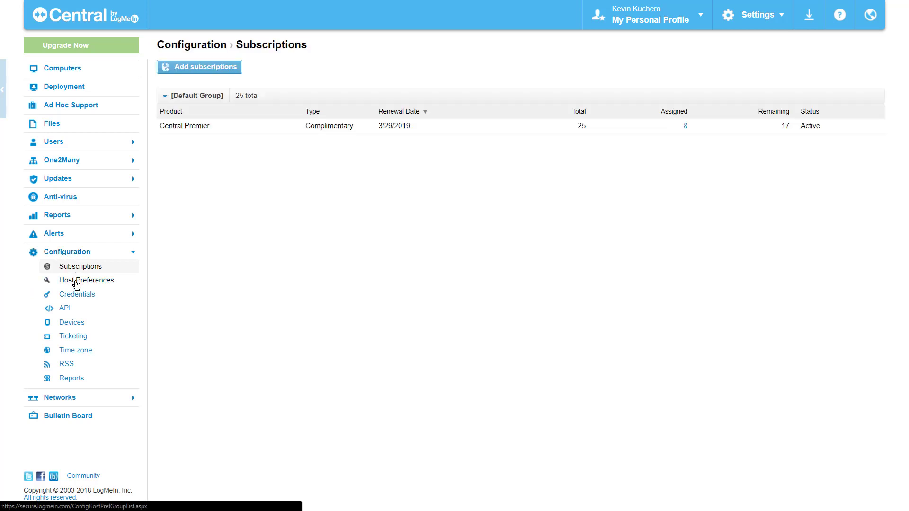
{"action": "left_click", "coordinate": [77, 284]}
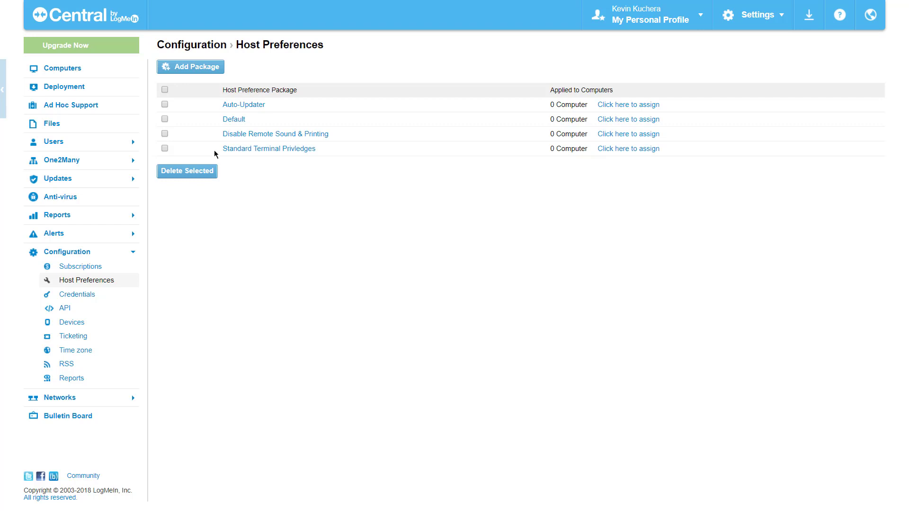
{"action": "left_click", "coordinate": [204, 71]}
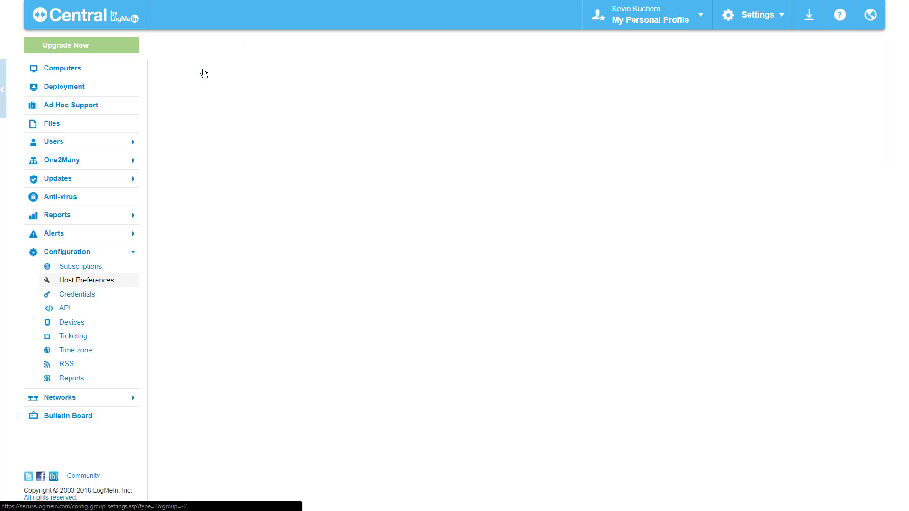
{"action": "left_click", "coordinate": [281, 76]}
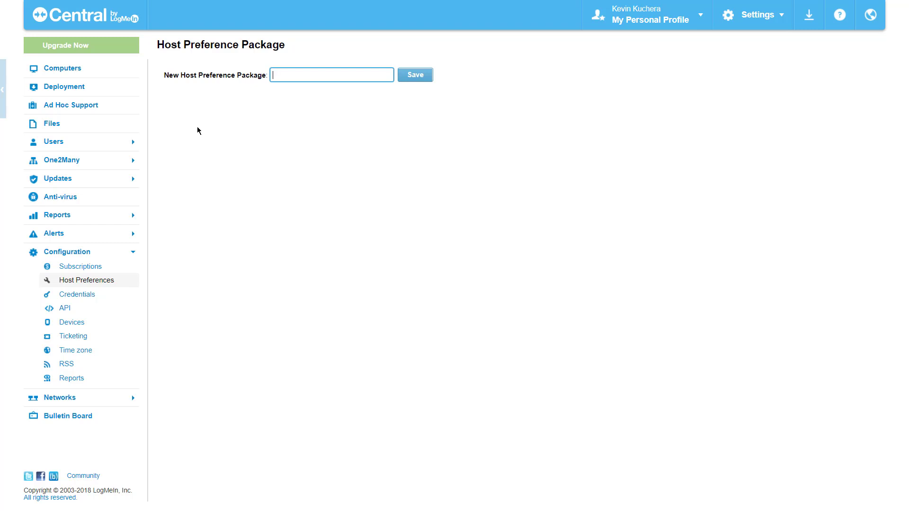
{"action": "type", "text": "Hide L"}
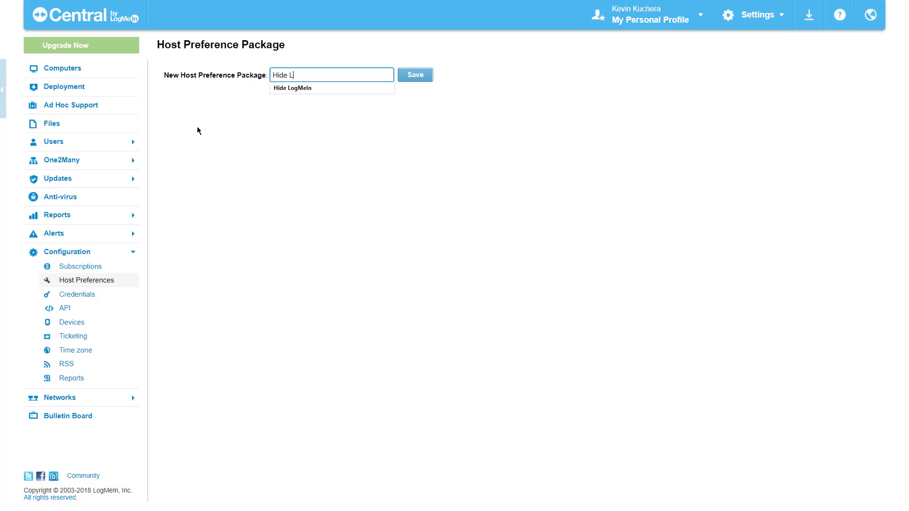
{"action": "type", "text": "ogMeIn"}
{"action": "left_click", "coordinate": [412, 80]}
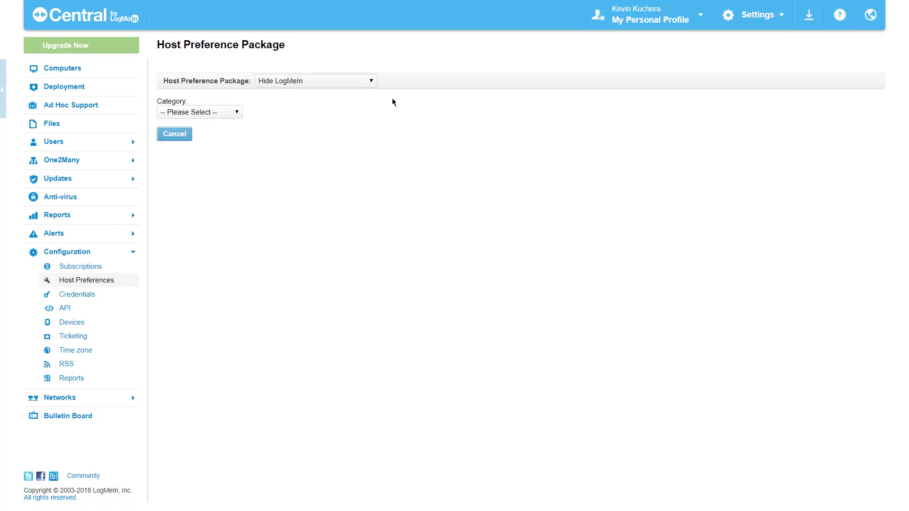
In the Access Control category, uncheck 'Allow the user to turn off LogMeIn' and save.
{"action": "left_click", "coordinate": [240, 116]}
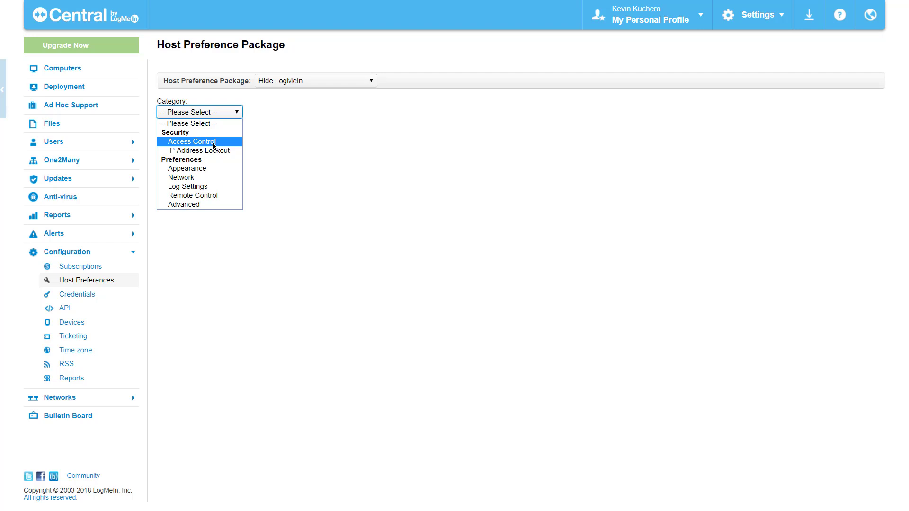
{"action": "left_click", "coordinate": [213, 142]}
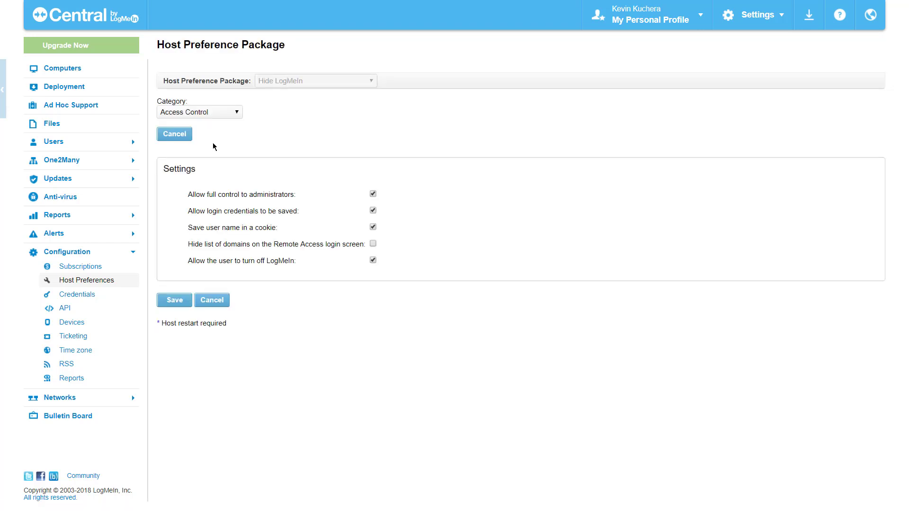
{"action": "left_click", "coordinate": [373, 261]}
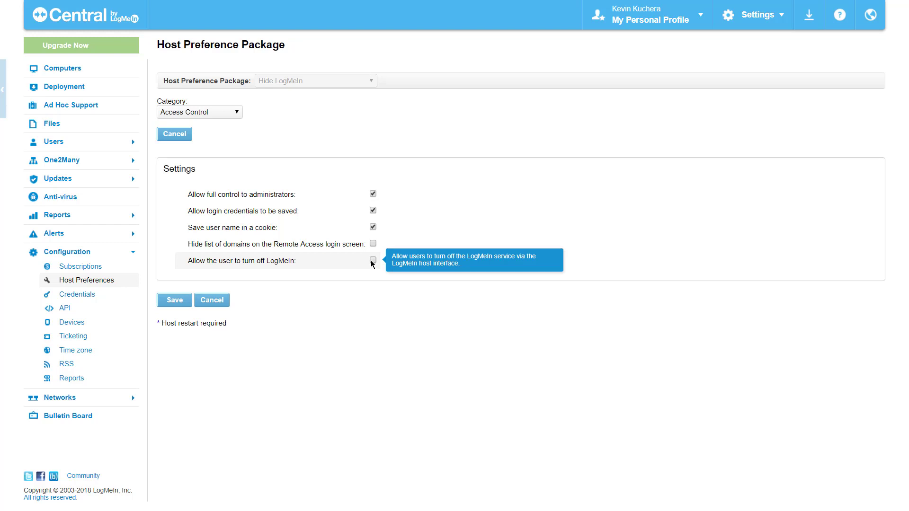
{"action": "left_click", "coordinate": [182, 303]}
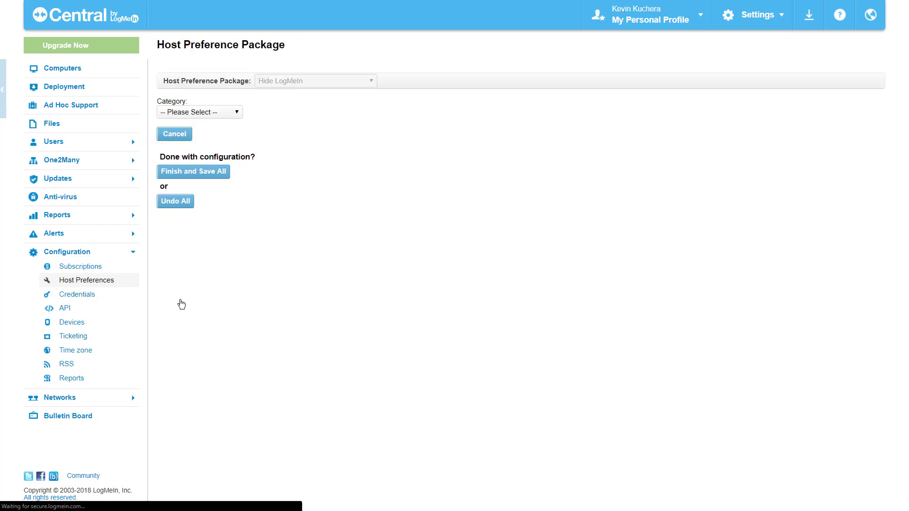
In Appearance, hide the system tray icon and LogMeIn Client, disable notification messages, and save.
{"action": "left_click", "coordinate": [237, 113]}
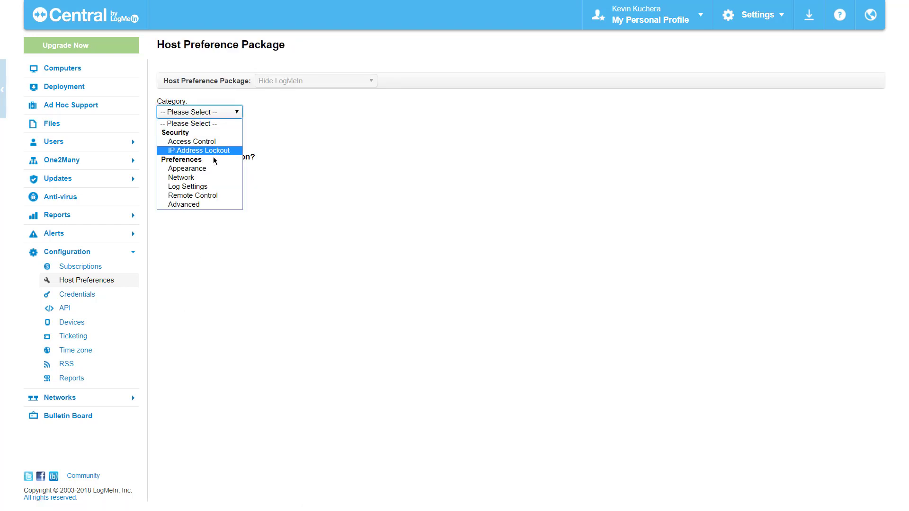
{"action": "left_click", "coordinate": [210, 169]}
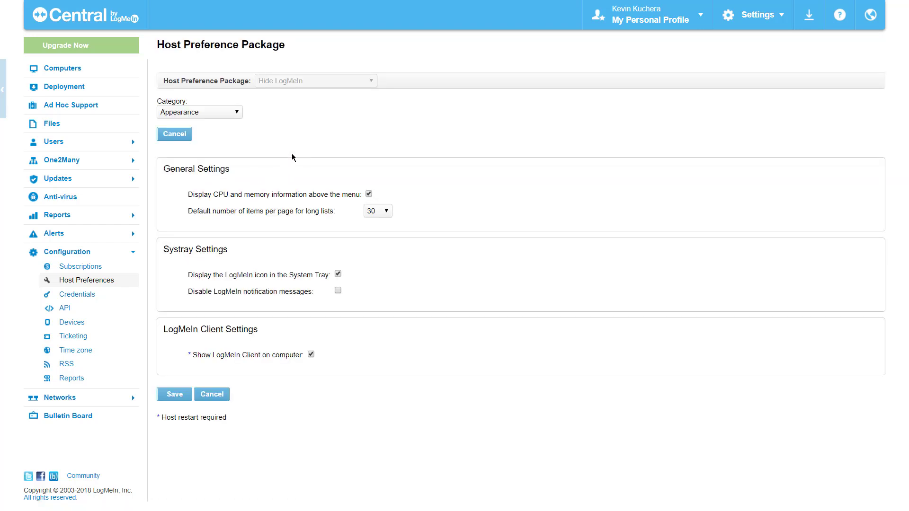
{"action": "left_click", "coordinate": [337, 275]}
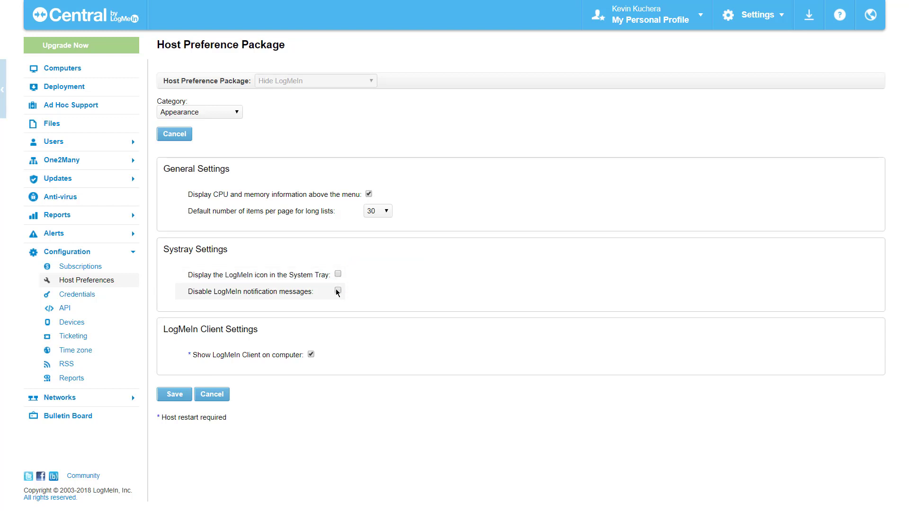
{"action": "left_click", "coordinate": [338, 292]}
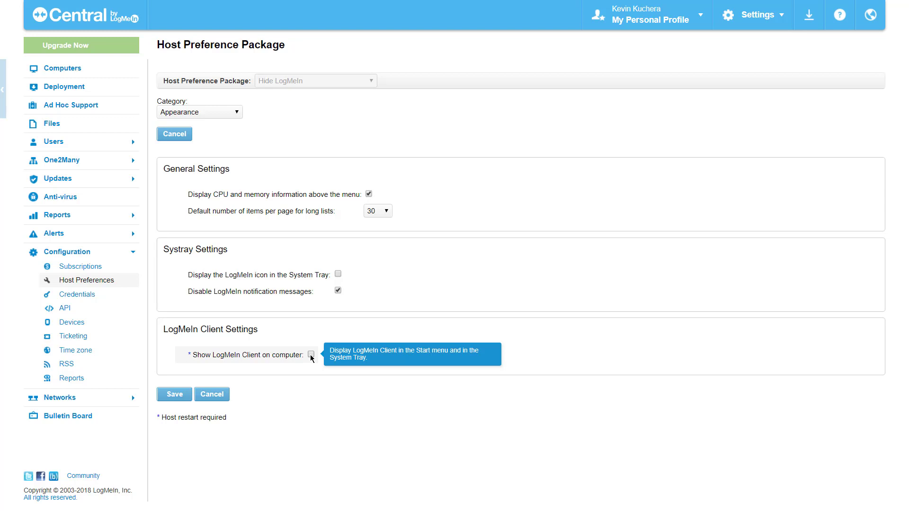
{"action": "left_click", "coordinate": [174, 394]}
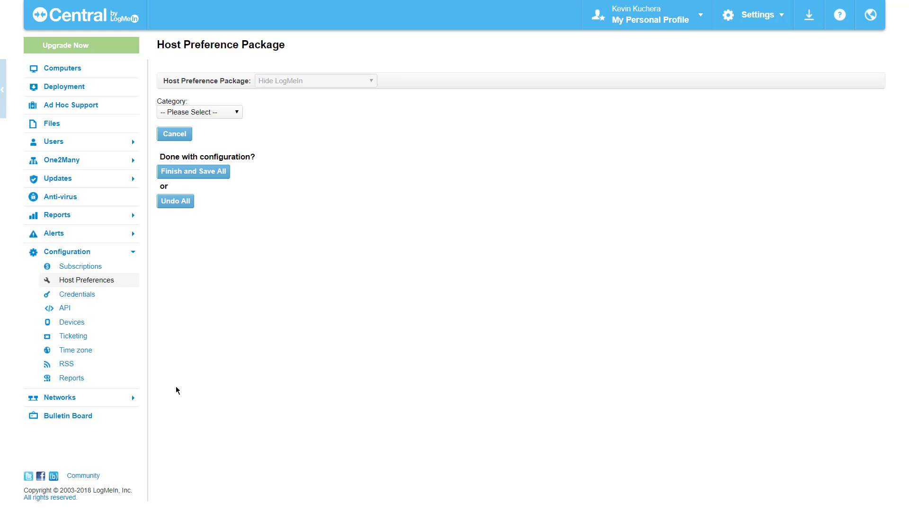
Finish and save the Hide LogMeIn package, then add Guardian to its computers and save.
{"action": "left_click", "coordinate": [198, 174]}
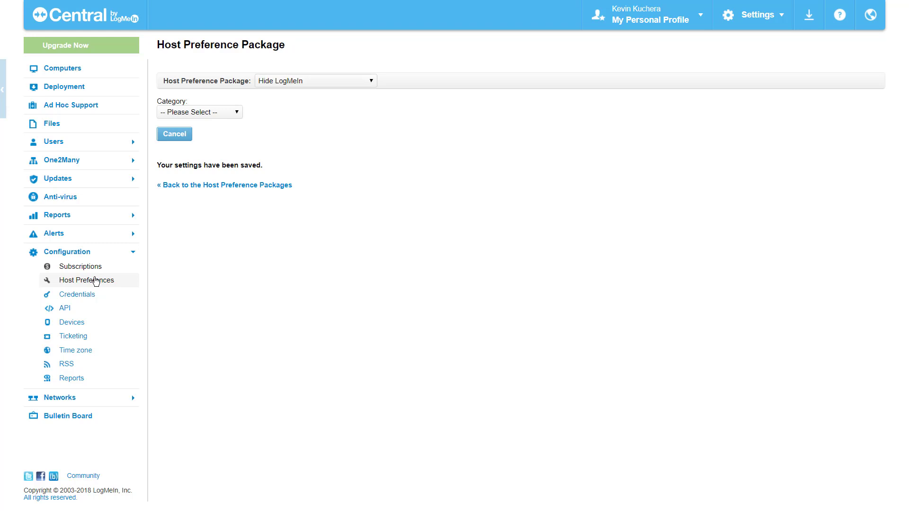
{"action": "left_click", "coordinate": [95, 283]}
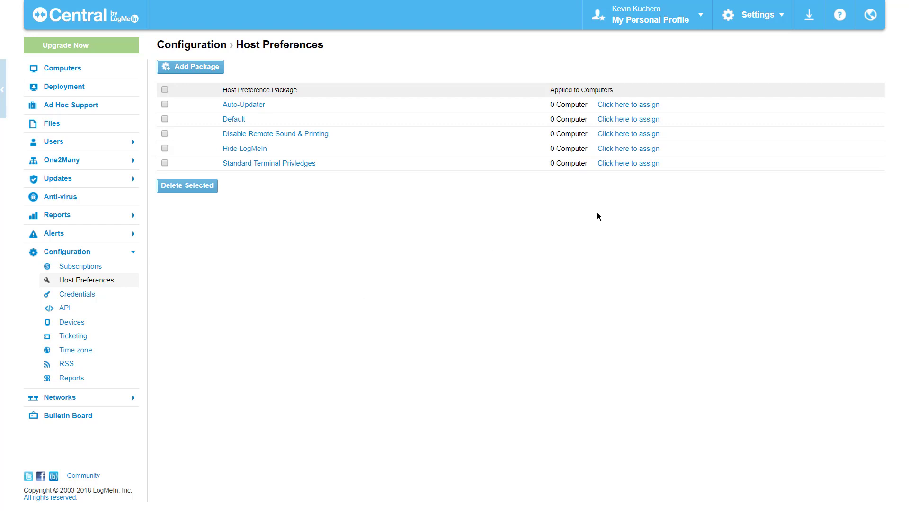
{"action": "left_click", "coordinate": [631, 151]}
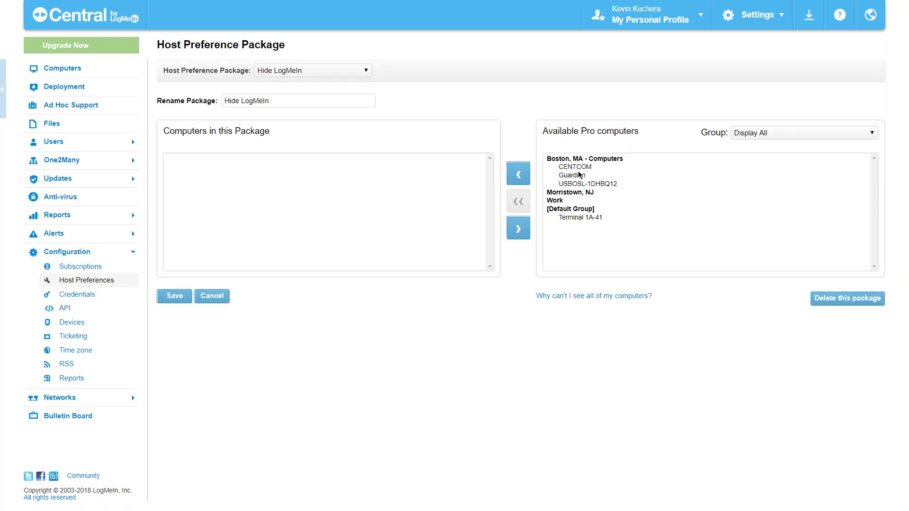
{"action": "left_click", "coordinate": [576, 175]}
{"action": "left_click", "coordinate": [518, 175]}
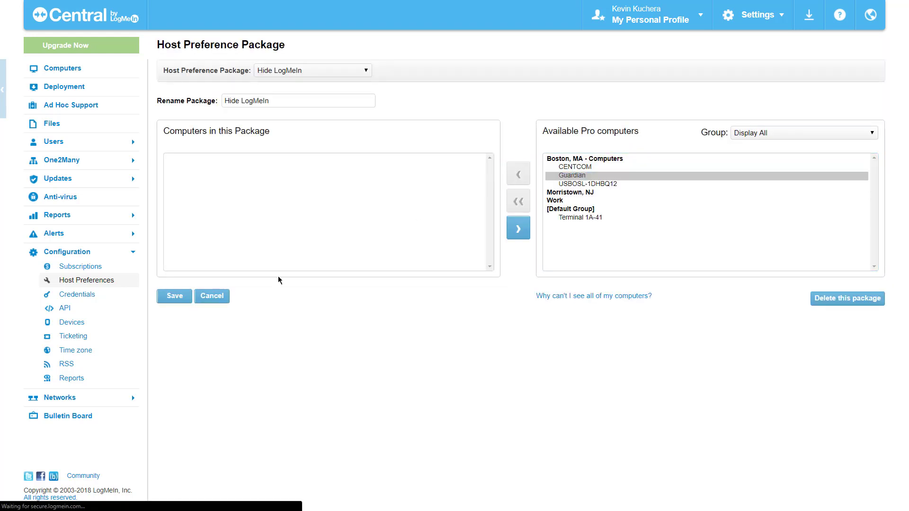
{"action": "left_click", "coordinate": [174, 297]}
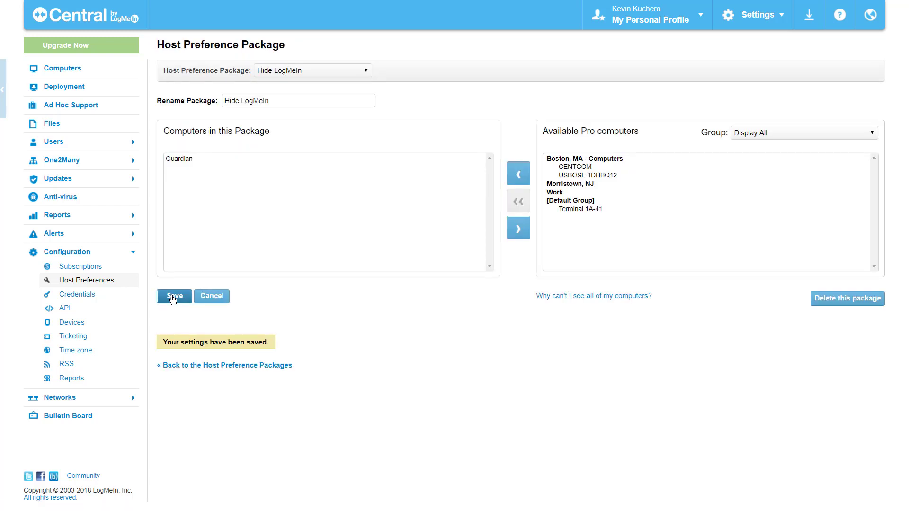
{"action": "left_click", "coordinate": [100, 284]}
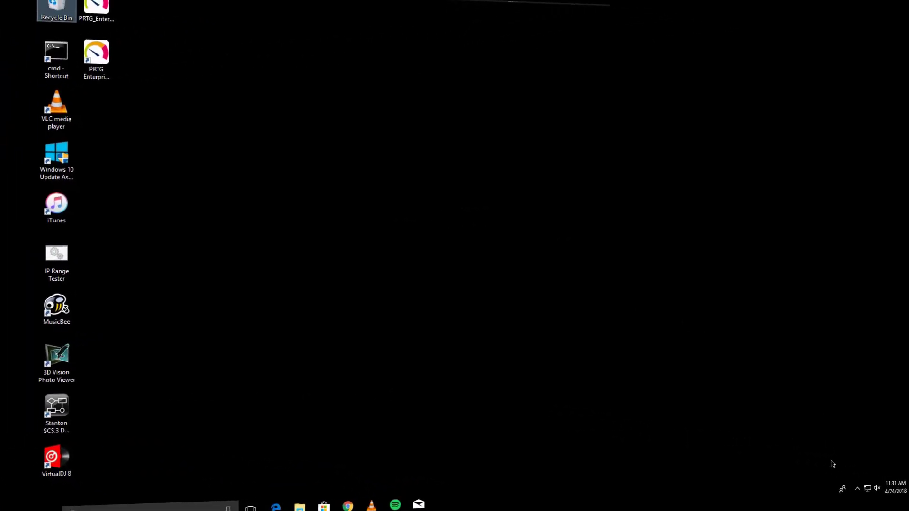
Launch LogMeIn Control Panel by searching 'logmein' and view its Overview with Turn off greyed out.
{"action": "left_click", "coordinate": [826, 503]}
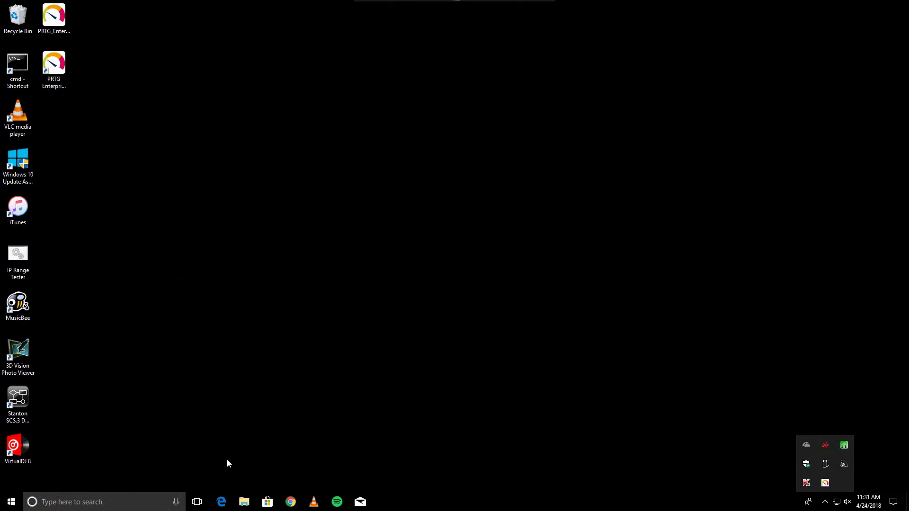
{"action": "left_click", "coordinate": [11, 505]}
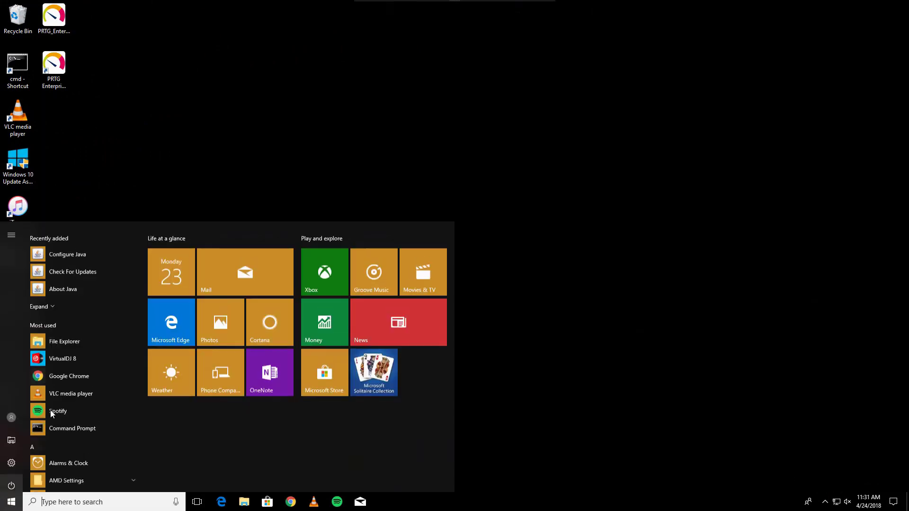
{"action": "type", "text": "logmein"}
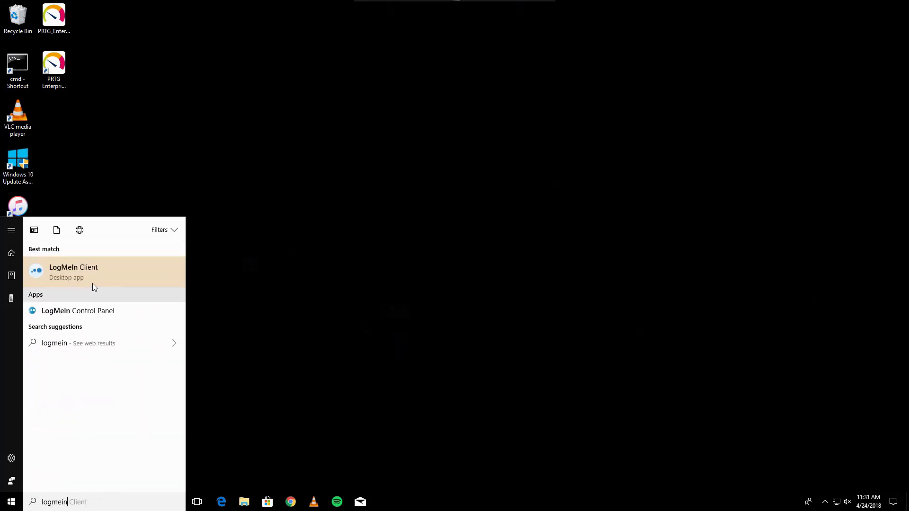
{"action": "left_click", "coordinate": [80, 315]}
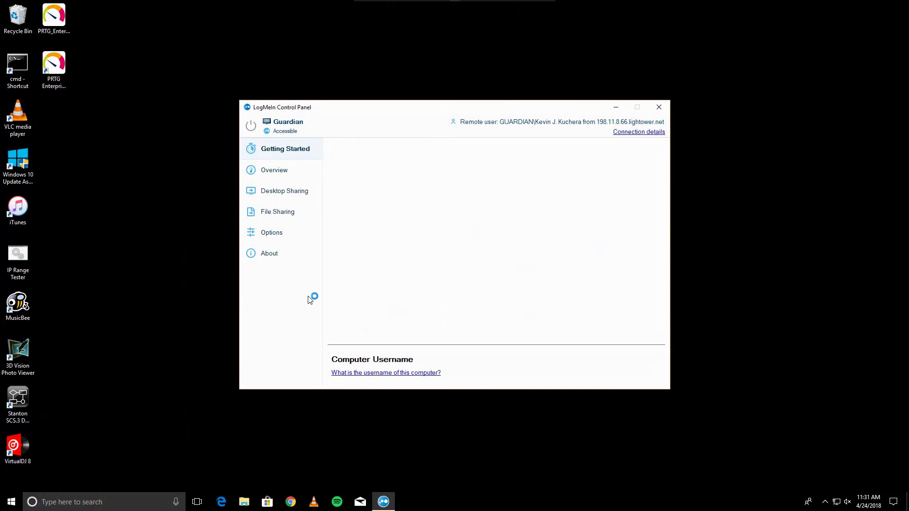
{"action": "left_click", "coordinate": [275, 171]}
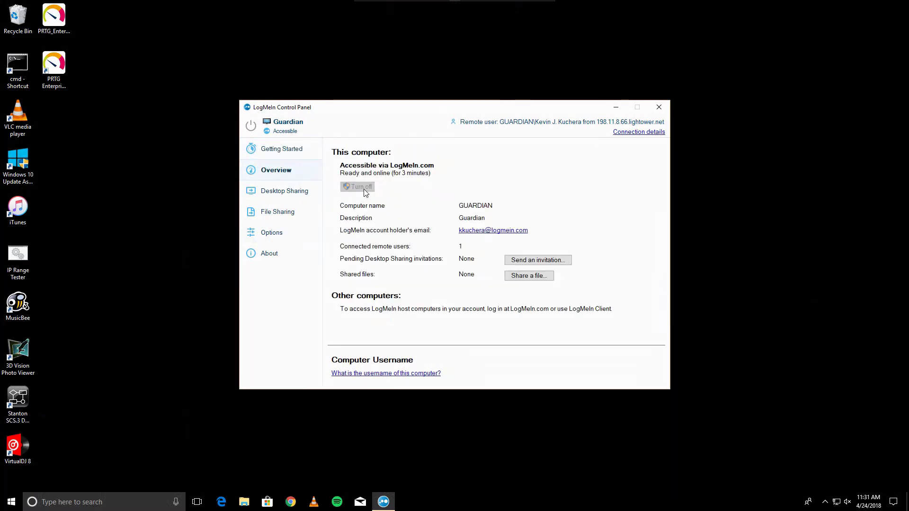
Open Options > Preferences and review the locked General and Security settings.
{"action": "left_click", "coordinate": [291, 234]}
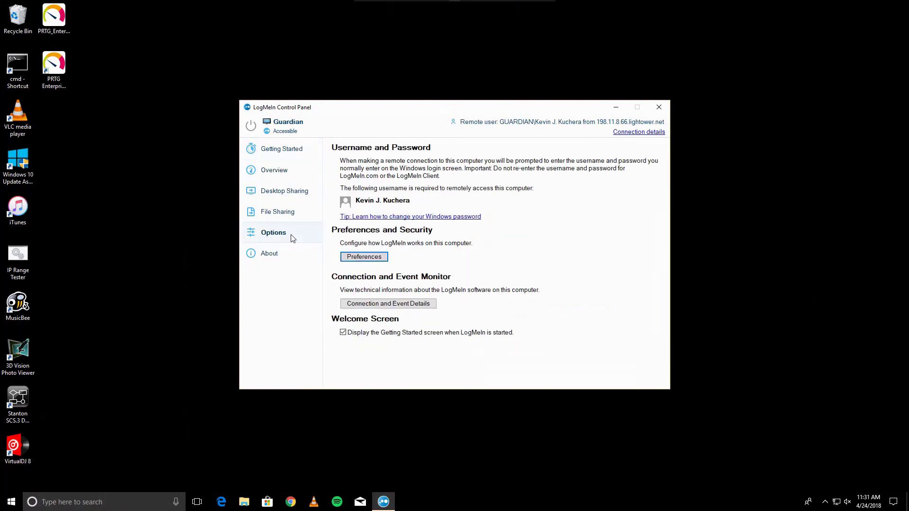
{"action": "left_click", "coordinate": [362, 258]}
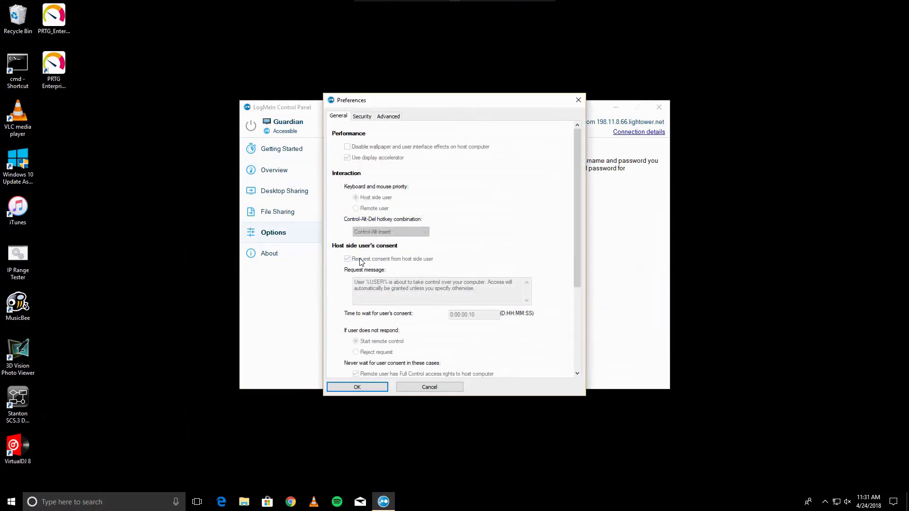
{"action": "scroll", "coordinate": [420, 240], "scroll_direction": "down", "scroll_amount": 3}
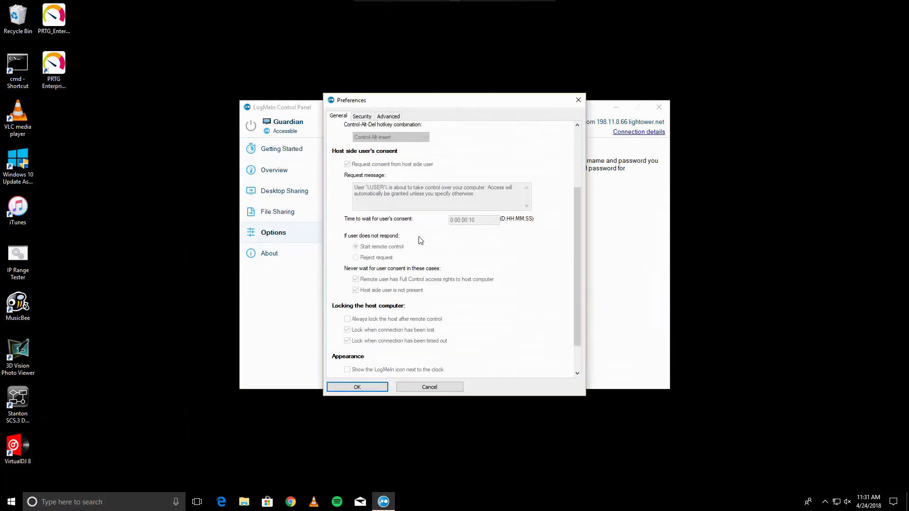
{"action": "scroll", "coordinate": [420, 240], "scroll_direction": "up", "scroll_amount": 3}
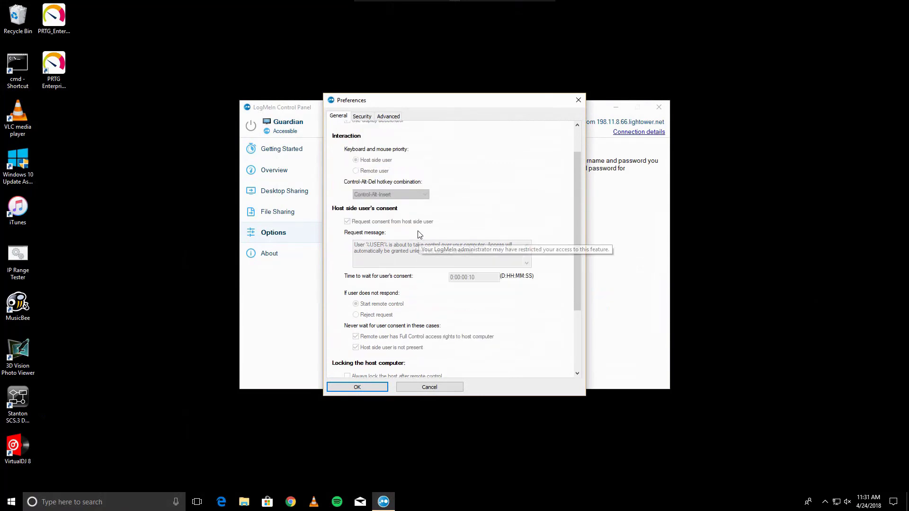
{"action": "left_click", "coordinate": [365, 117]}
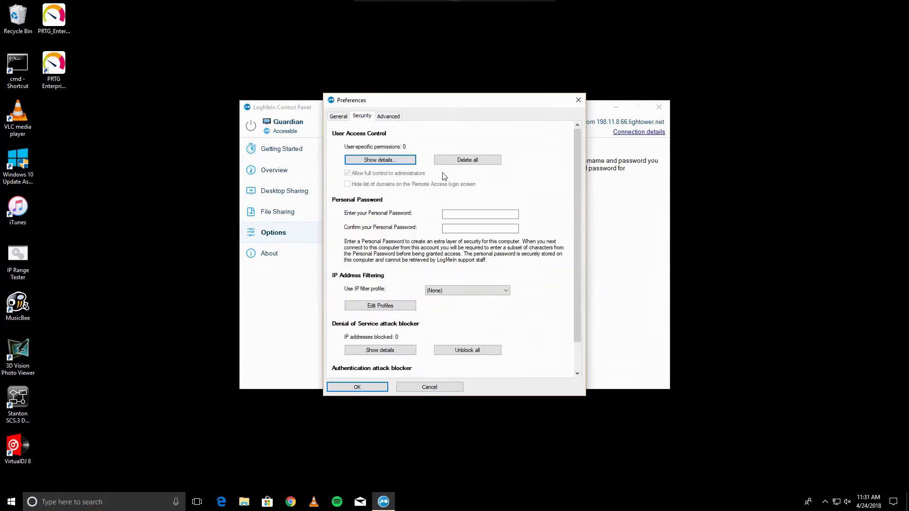
{"action": "scroll", "coordinate": [464, 189], "scroll_direction": "down", "scroll_amount": 1}
{"action": "scroll", "coordinate": [463, 189], "scroll_direction": "up", "scroll_amount": 1}
Check the Advanced preferences, then close Preferences and the LogMeIn Control Panel.
{"action": "left_click", "coordinate": [393, 117]}
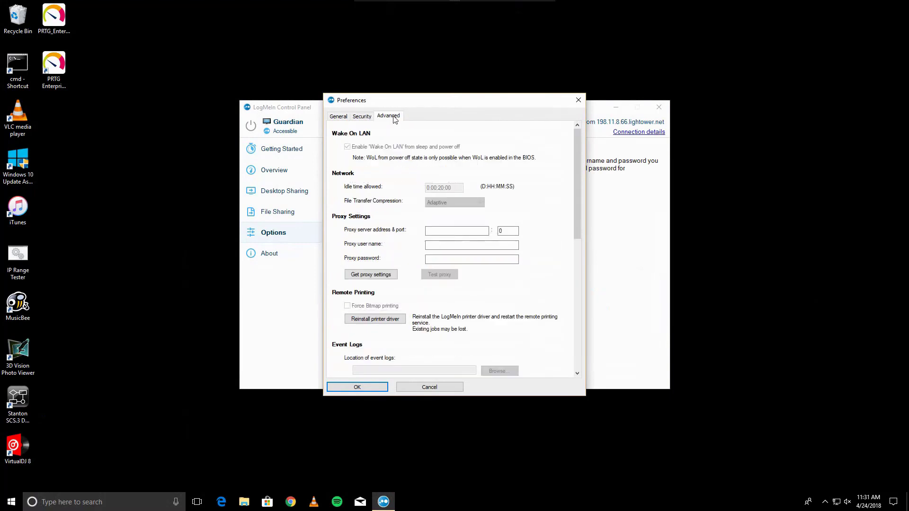
{"action": "left_click", "coordinate": [579, 101]}
{"action": "left_click", "coordinate": [659, 108]}
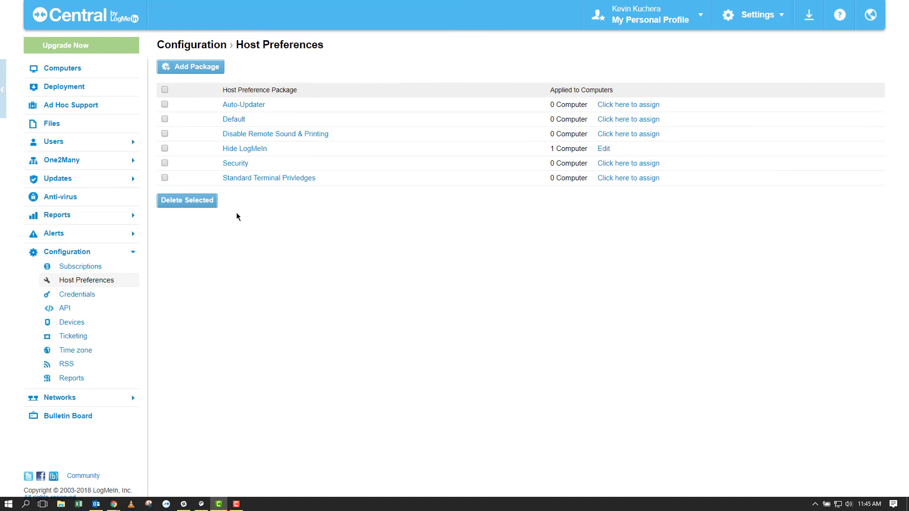
Open the Security package and pick its Access Control category.
{"action": "left_click", "coordinate": [234, 164]}
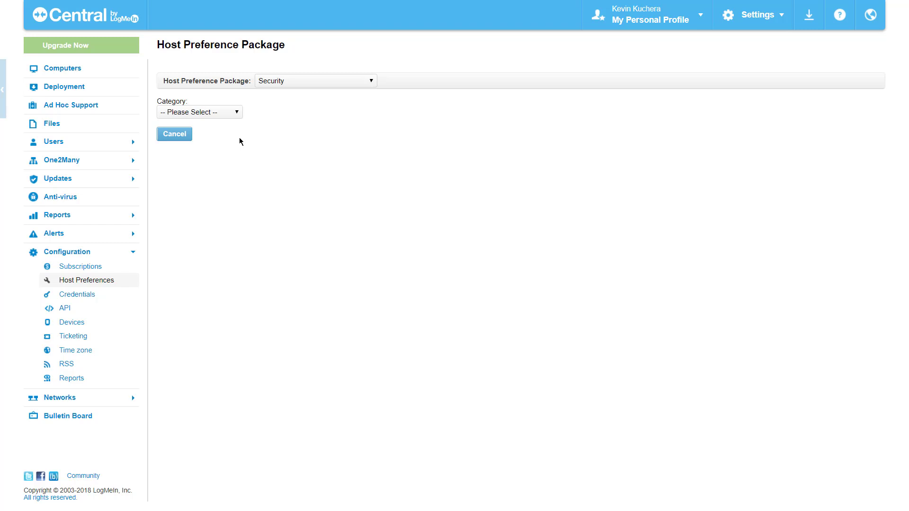
{"action": "left_click", "coordinate": [238, 113]}
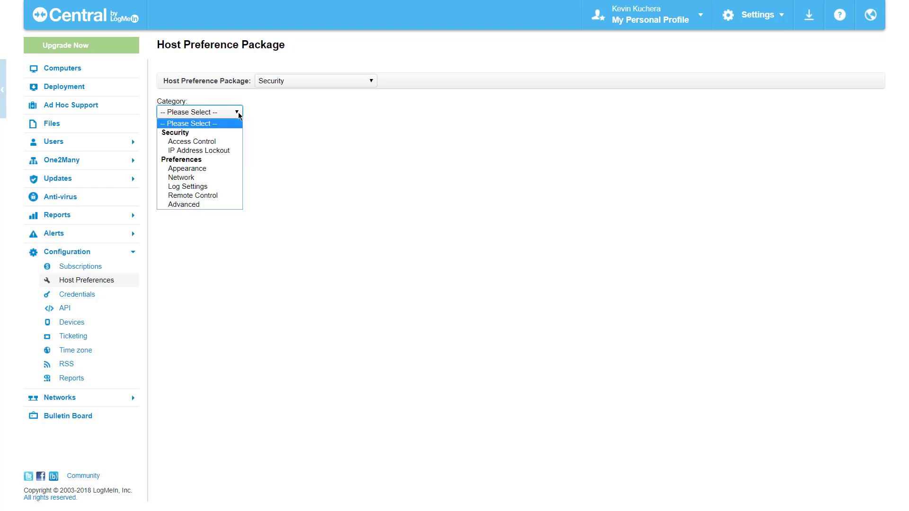
{"action": "left_click", "coordinate": [220, 141]}
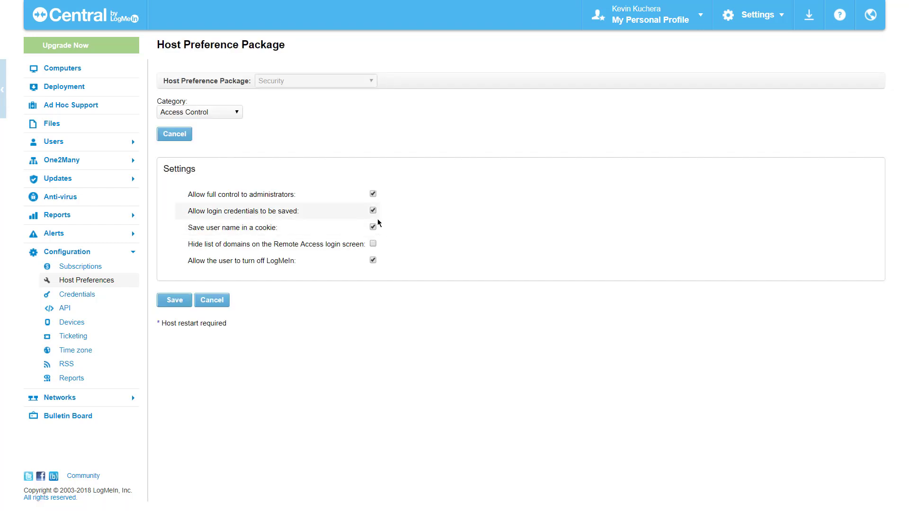
View the Security package's IP Address Lockout settings, then scroll through its Remote Control settings.
{"action": "left_click", "coordinate": [235, 116]}
{"action": "left_click", "coordinate": [224, 150]}
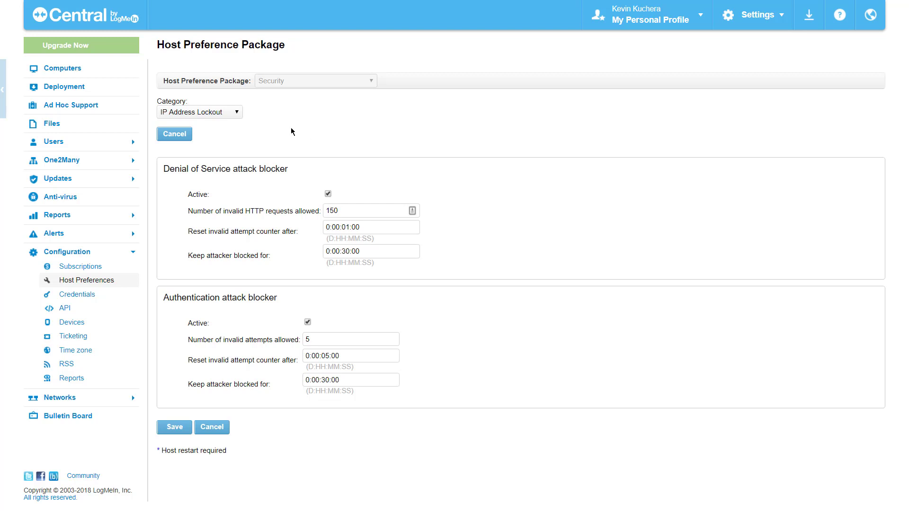
{"action": "left_click", "coordinate": [235, 114]}
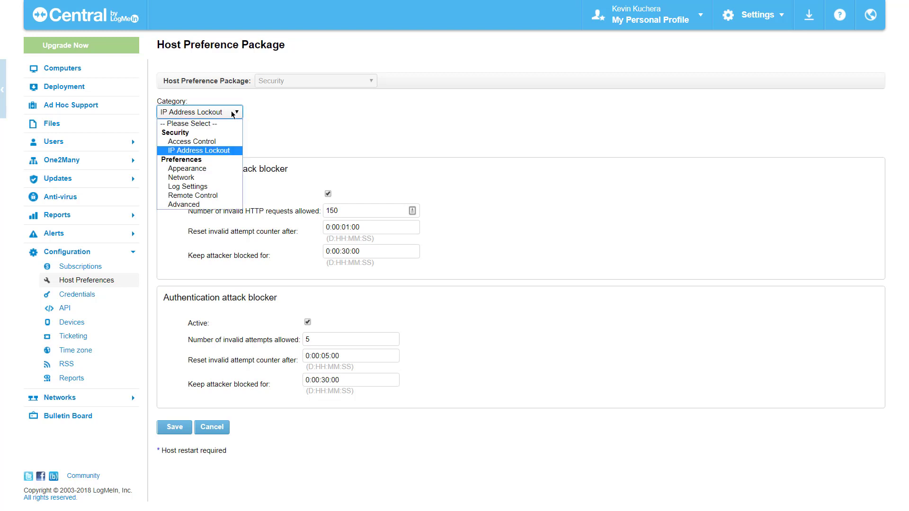
{"action": "left_click", "coordinate": [210, 194]}
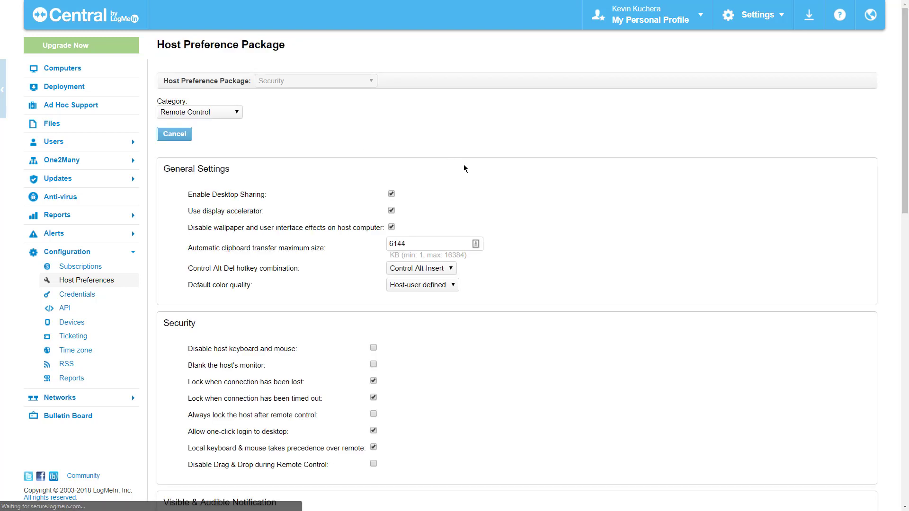
{"action": "scroll", "coordinate": [499, 157], "scroll_direction": "down", "scroll_amount": 1}
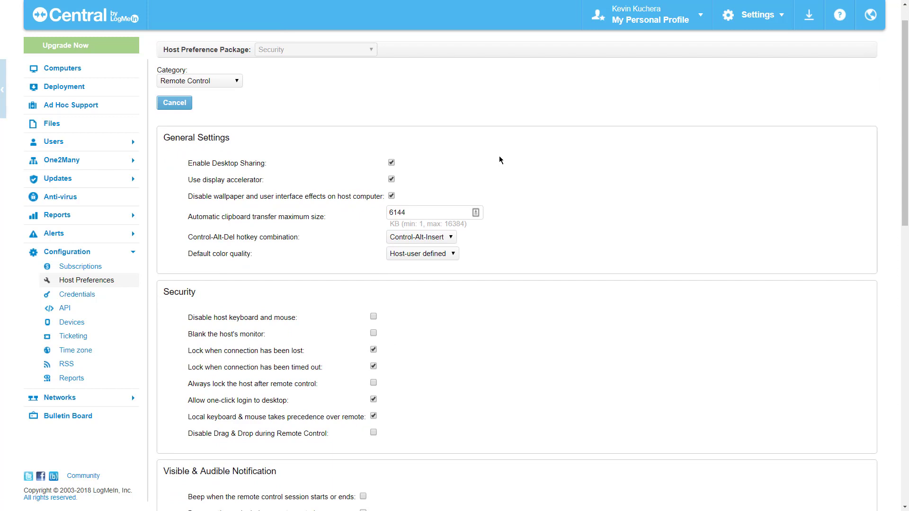
{"action": "scroll", "coordinate": [499, 155], "scroll_direction": "down", "scroll_amount": 5}
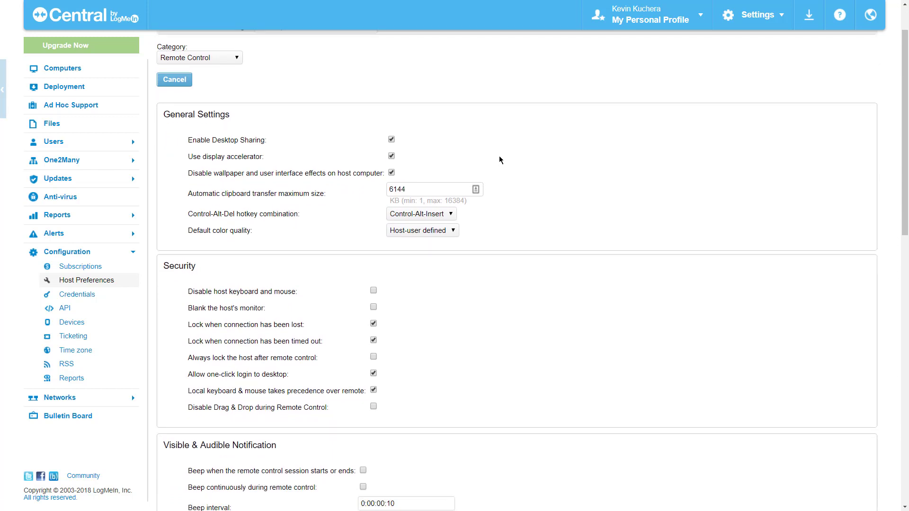
{"action": "scroll", "coordinate": [541, 224], "scroll_direction": "down", "scroll_amount": 3}
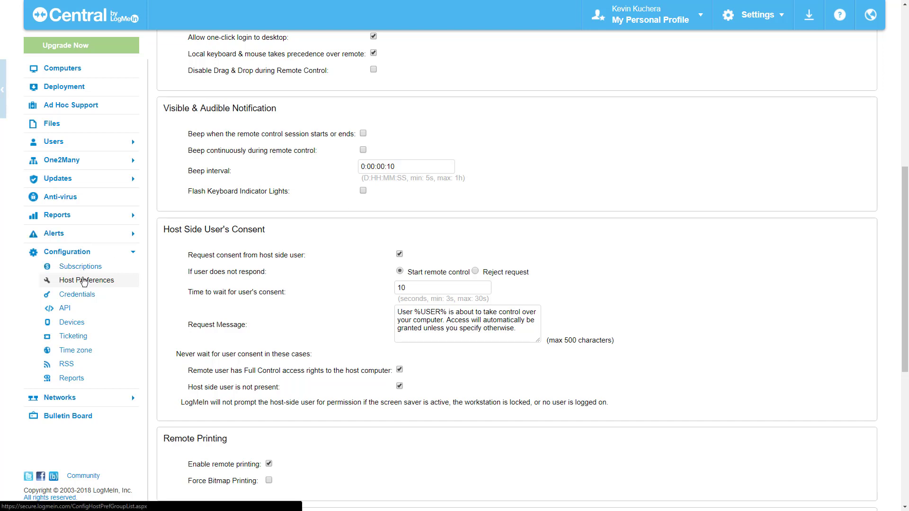
Open the Default package from Host Preferences and view its Log Settings.
{"action": "left_click", "coordinate": [84, 282]}
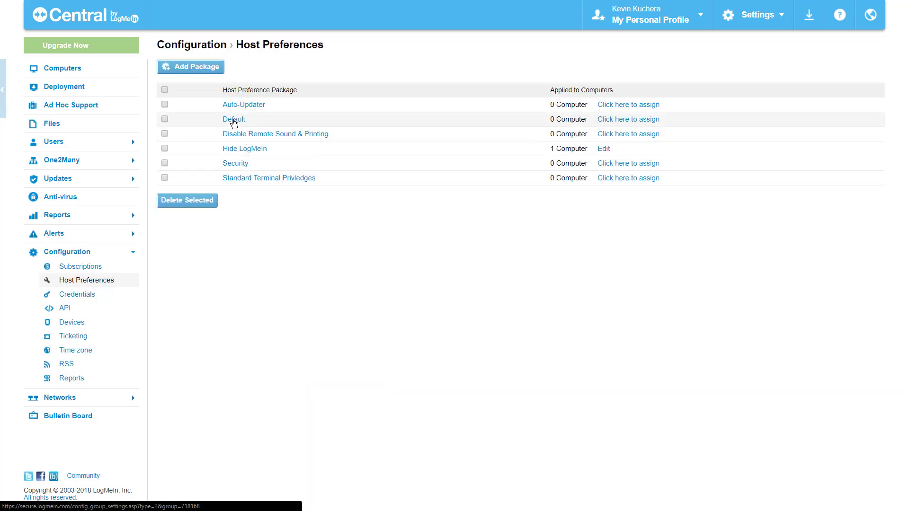
{"action": "left_click", "coordinate": [234, 120]}
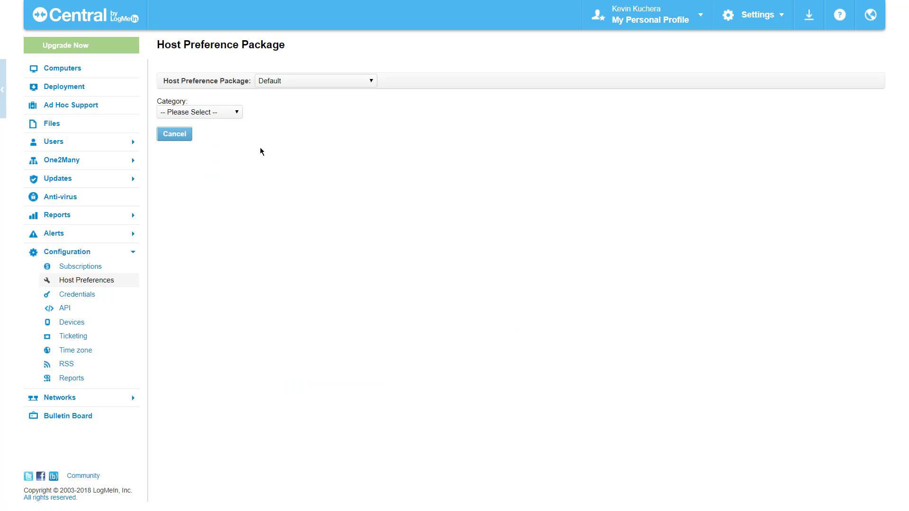
{"action": "left_click", "coordinate": [237, 113]}
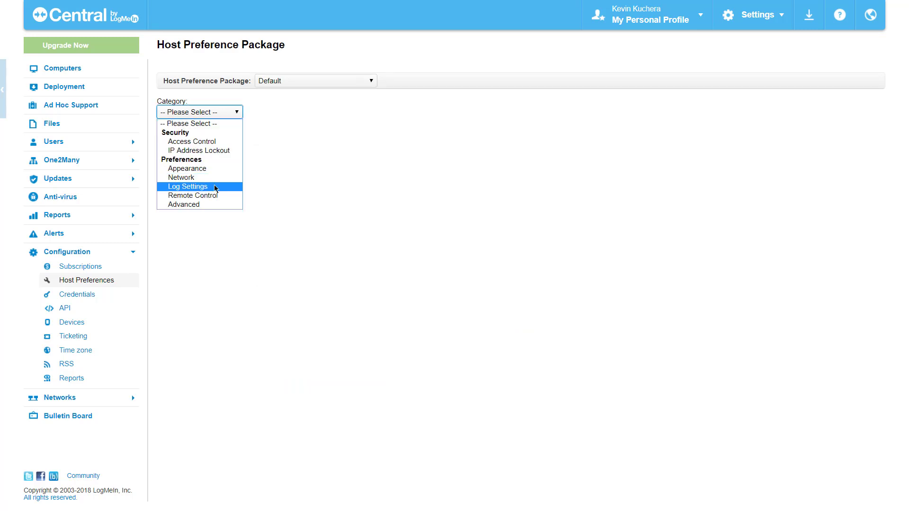
{"action": "left_click", "coordinate": [215, 188]}
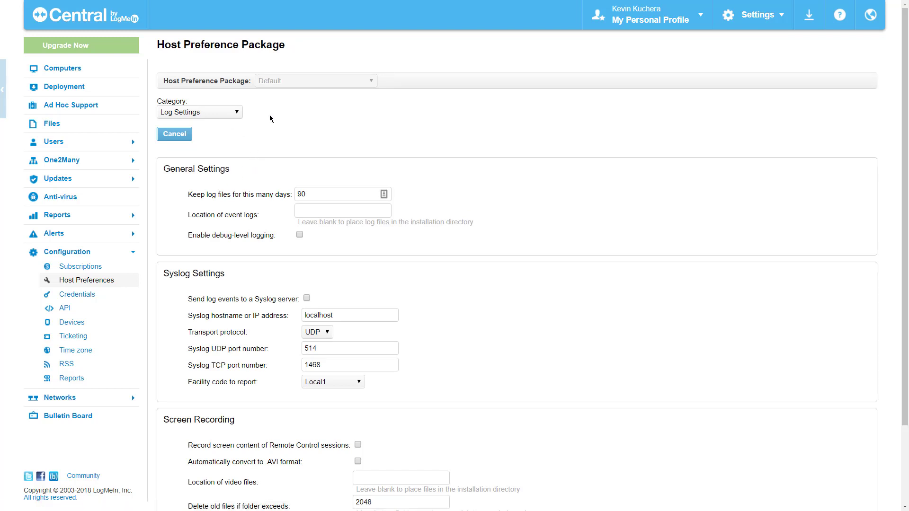
Scroll through the Default package's Remote Control settings: host-side user consent, 10-second wait.
{"action": "left_click", "coordinate": [237, 112]}
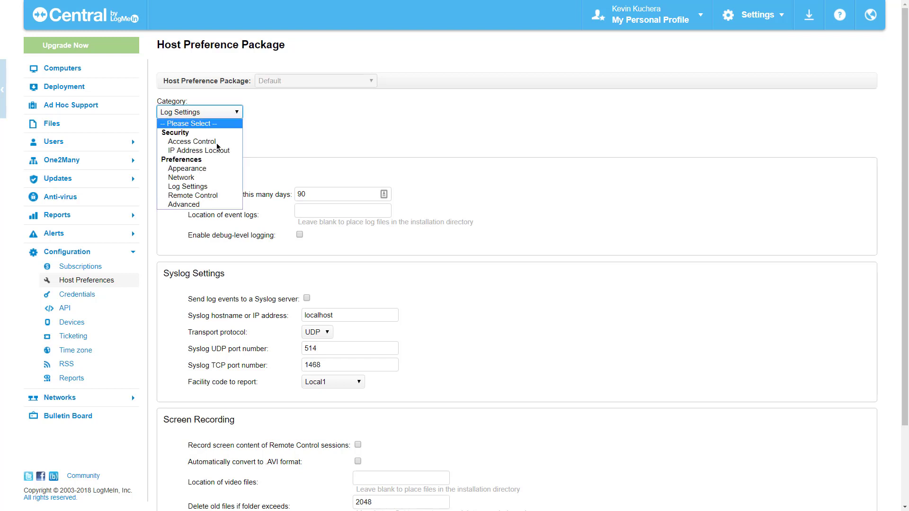
{"action": "left_click", "coordinate": [198, 195]}
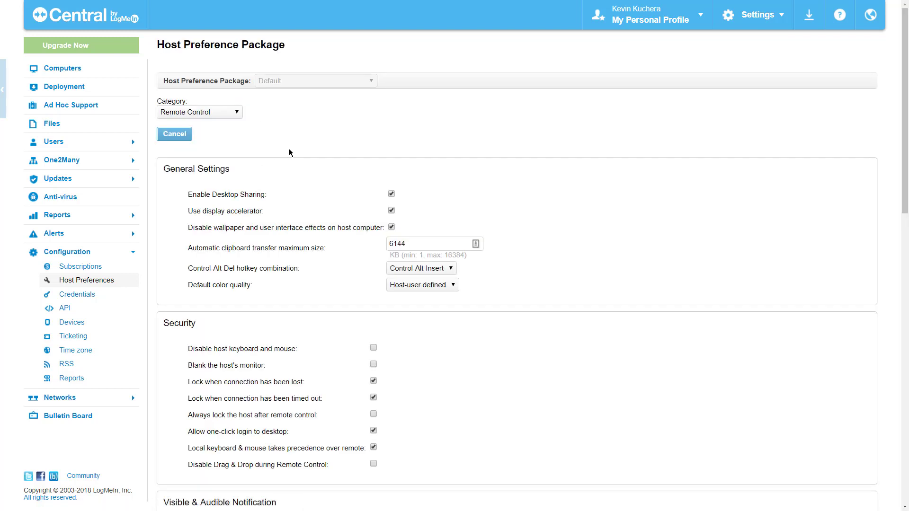
{"action": "scroll", "coordinate": [290, 148], "scroll_direction": "down", "scroll_amount": 3}
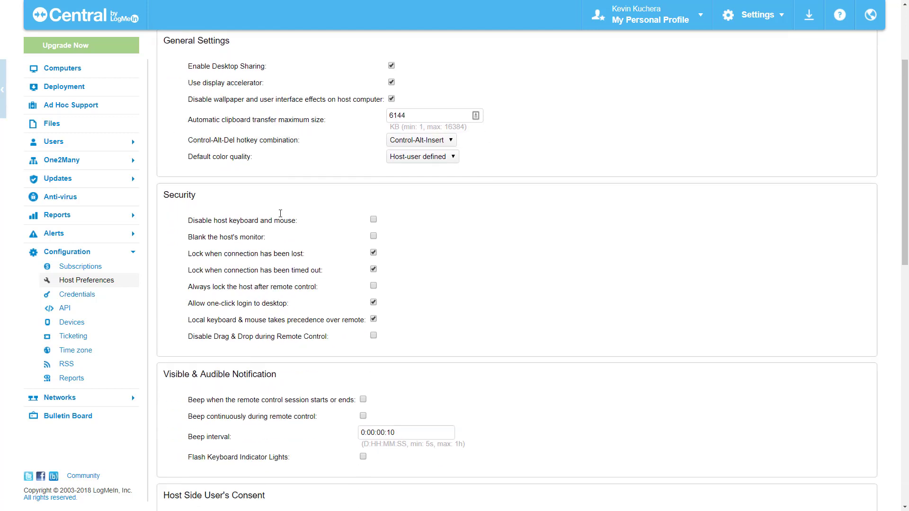
{"action": "scroll", "coordinate": [283, 226], "scroll_direction": "down", "scroll_amount": 8}
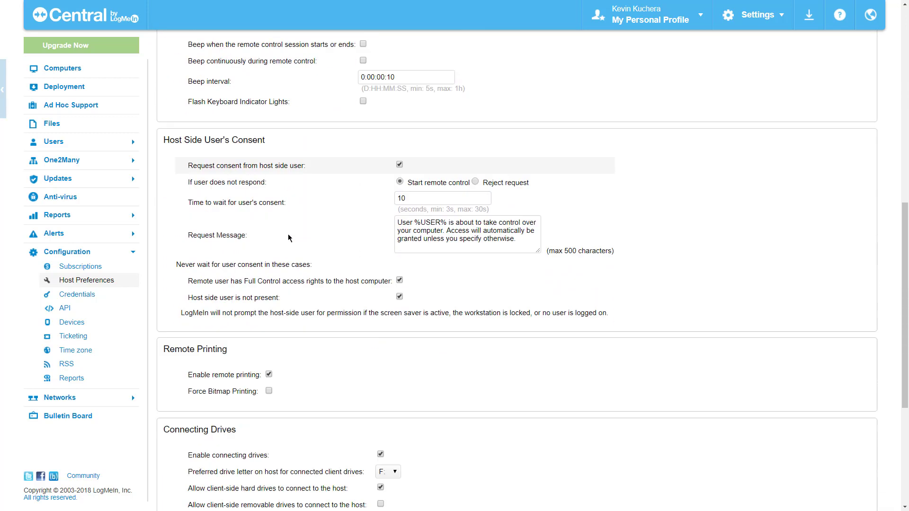
{"action": "scroll", "coordinate": [290, 238], "scroll_direction": "down", "scroll_amount": 4}
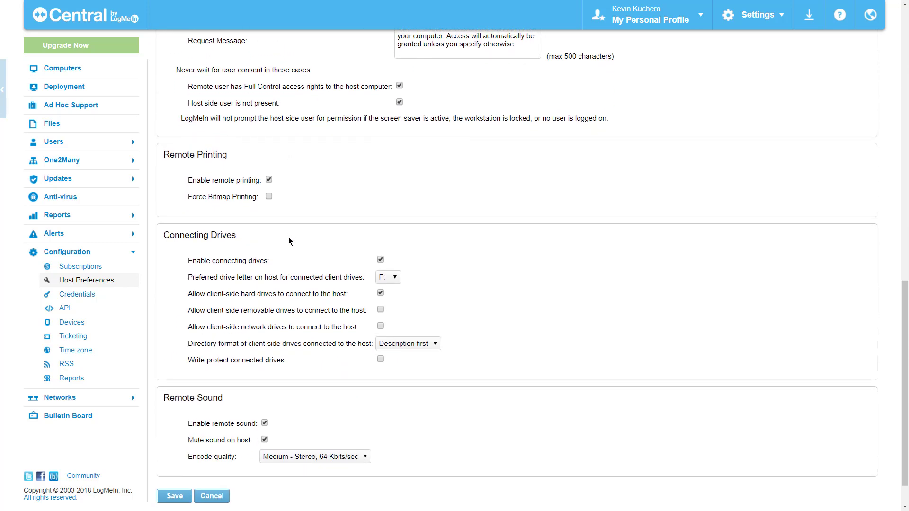
{"action": "scroll", "coordinate": [349, 224], "scroll_direction": "up", "scroll_amount": 5}
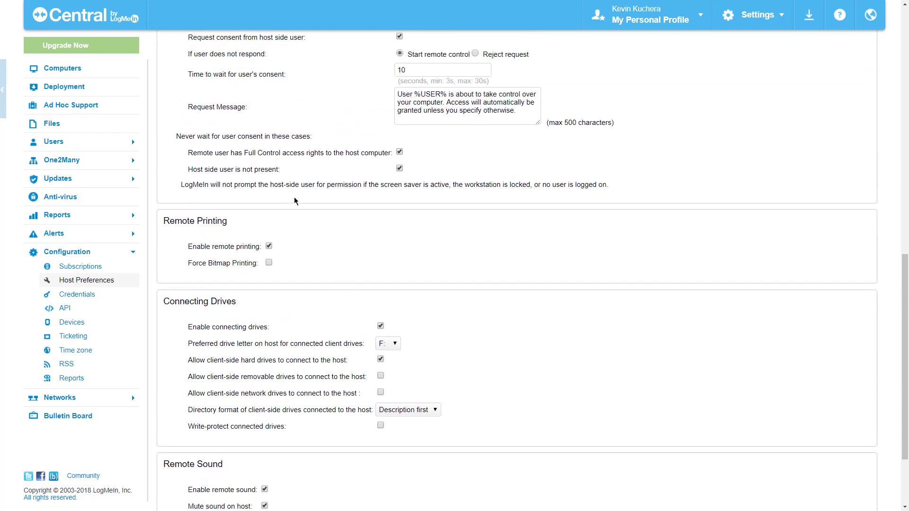
{"action": "scroll", "coordinate": [304, 172], "scroll_direction": "up", "scroll_amount": 9}
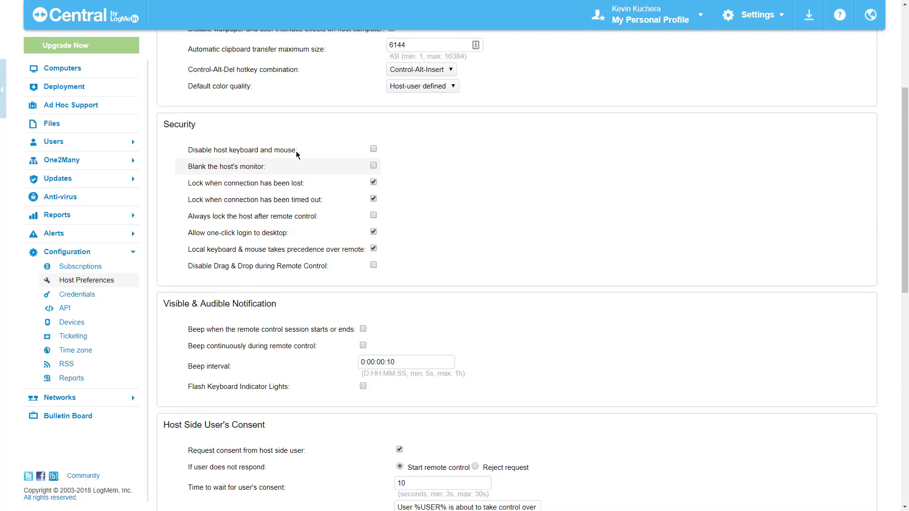
Scroll through the Default package's Advanced settings, then cancel back to the package list.
{"action": "left_click", "coordinate": [238, 114]}
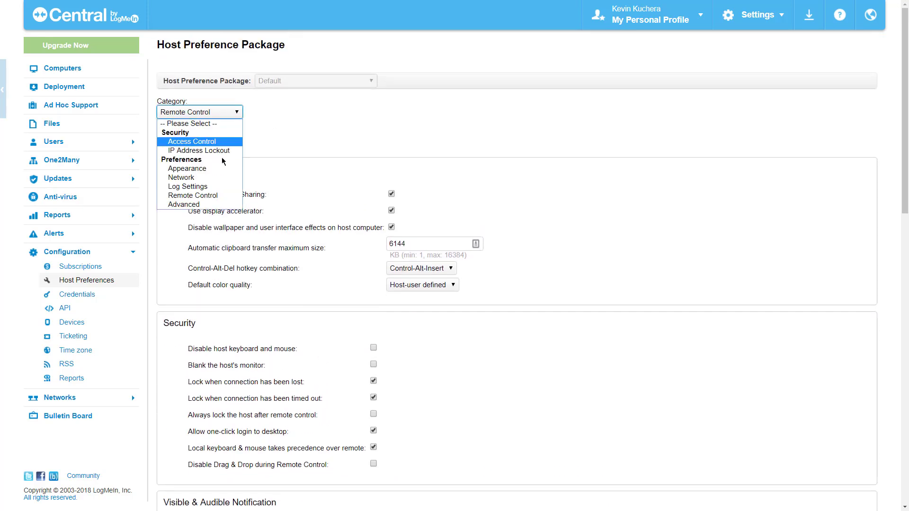
{"action": "left_click", "coordinate": [217, 206]}
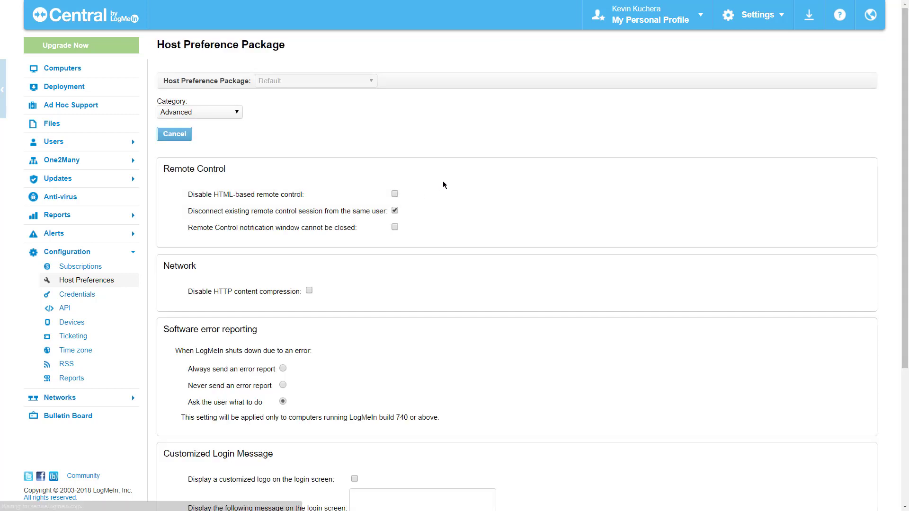
{"action": "scroll", "coordinate": [442, 181], "scroll_direction": "down", "scroll_amount": 2}
{"action": "scroll", "coordinate": [501, 187], "scroll_direction": "down", "scroll_amount": 1}
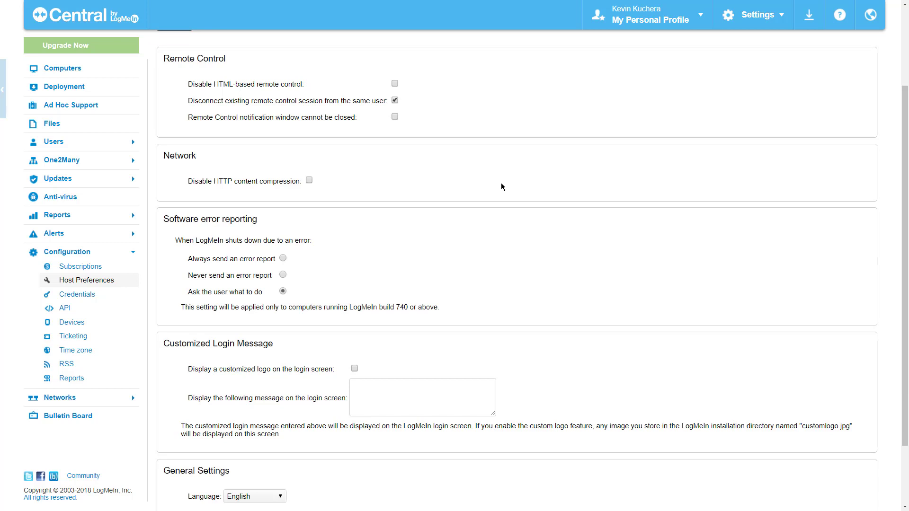
{"action": "scroll", "coordinate": [501, 187], "scroll_direction": "up", "scroll_amount": 3}
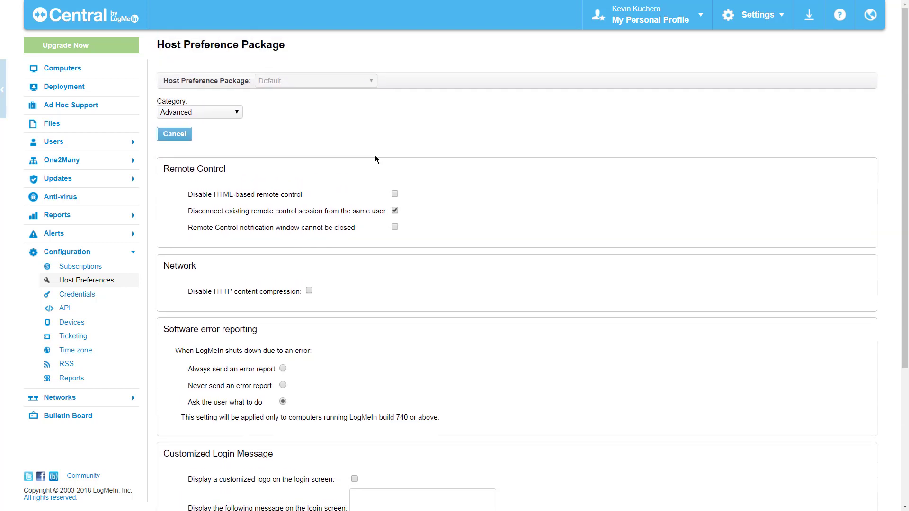
{"action": "left_click", "coordinate": [166, 137]}
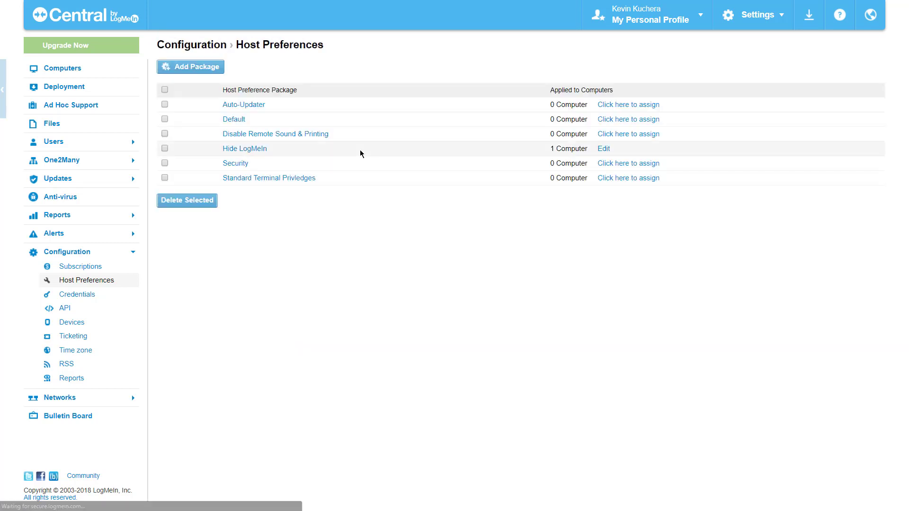